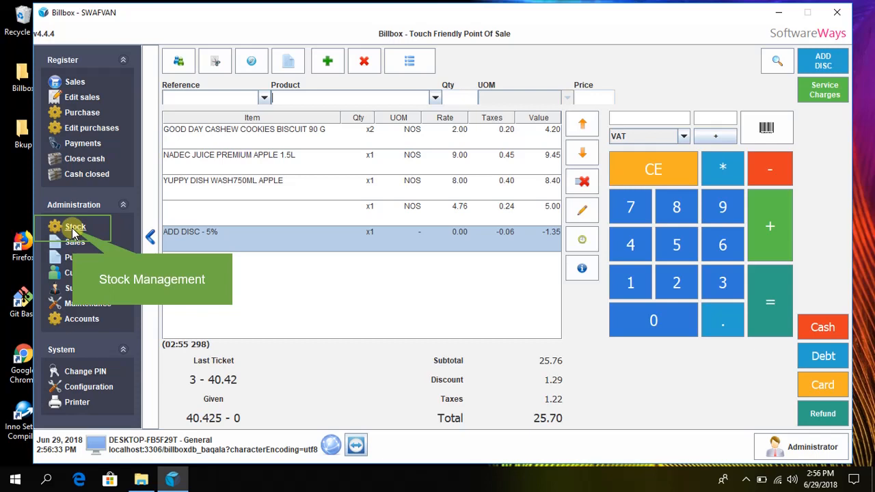
# - Add a tax category named "new tax" in stock management and delete it again
pyautogui.click(75, 233)
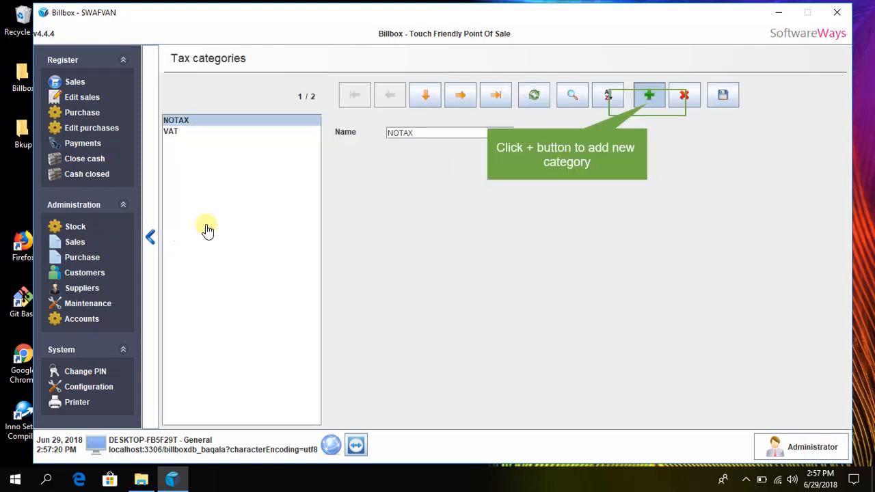
pyautogui.click(646, 102)
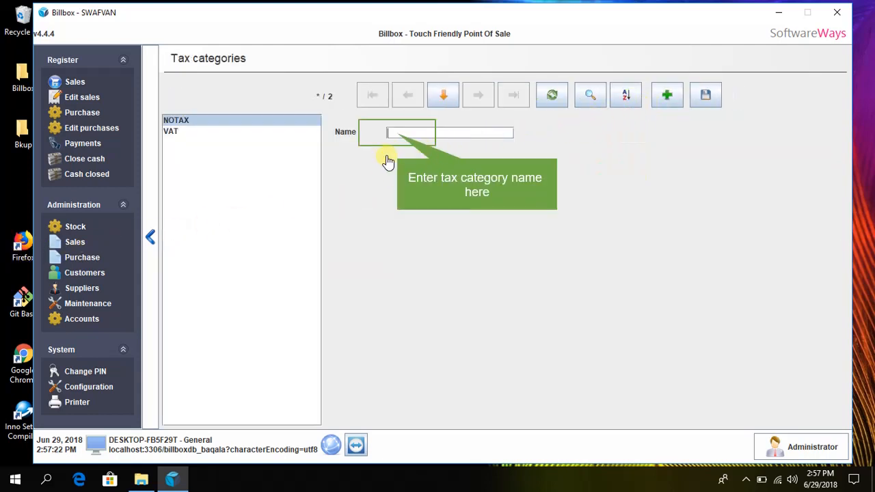
pyautogui.click(390, 132)
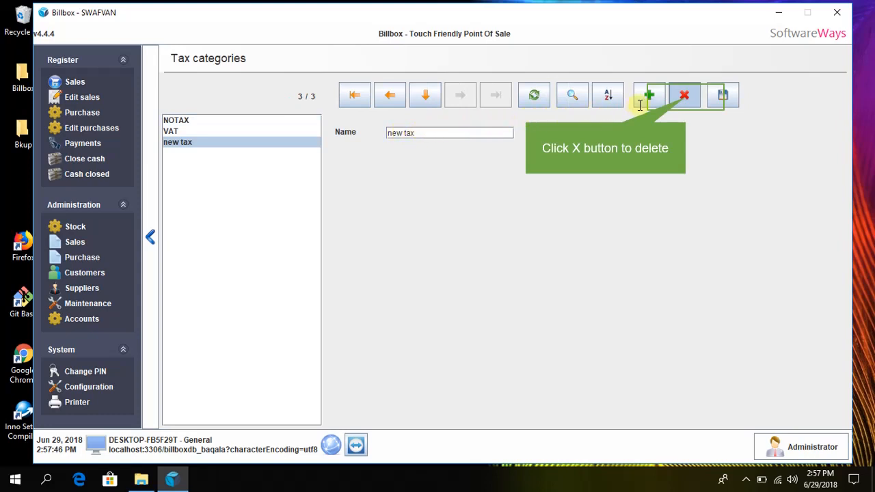
pyautogui.click(688, 96)
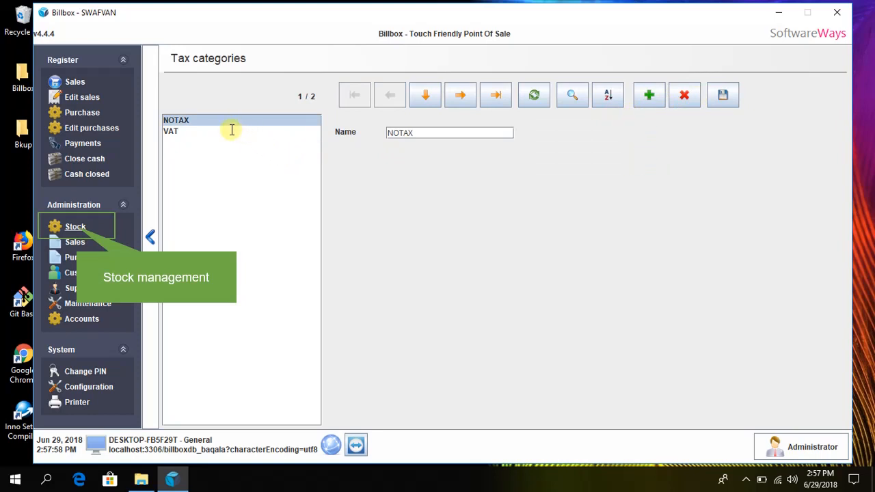
# - View the details of the VAT tax and the product categories in stock management
pyautogui.click(76, 230)
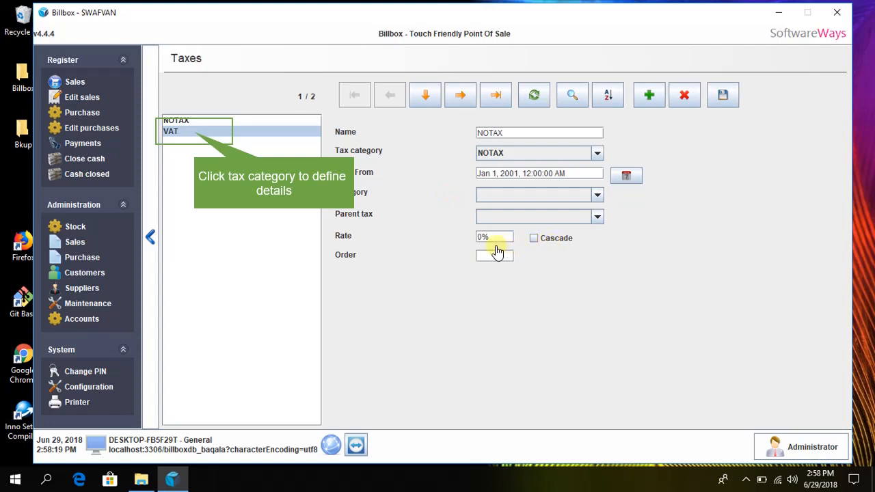
pyautogui.click(195, 155)
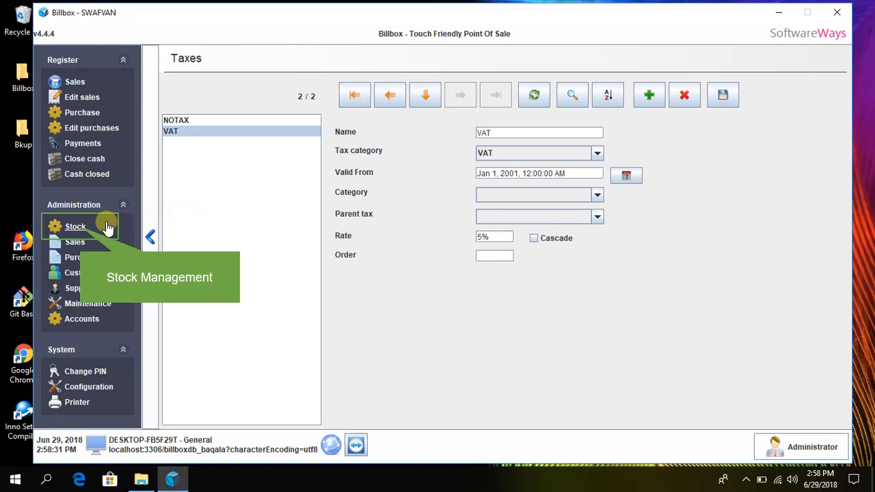
pyautogui.click(76, 228)
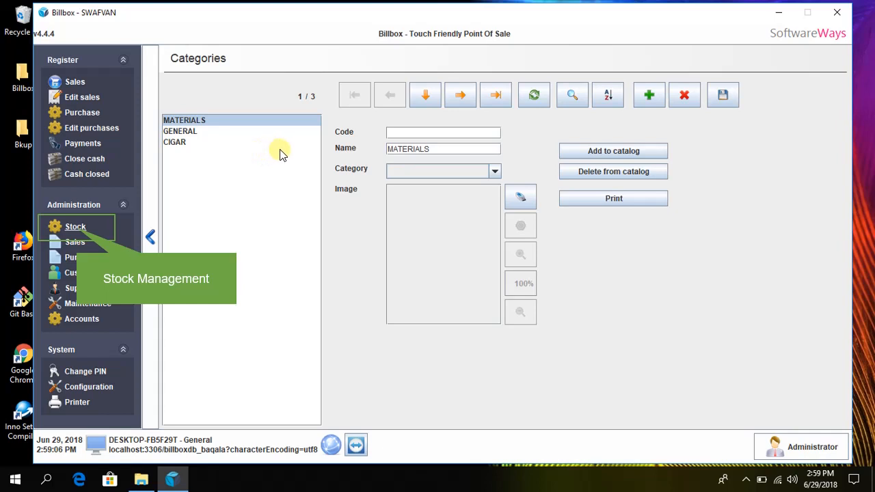
# - Open the stock products list and enter "vimto" as the name filter with the "Starts with" condition
pyautogui.click(130, 237)
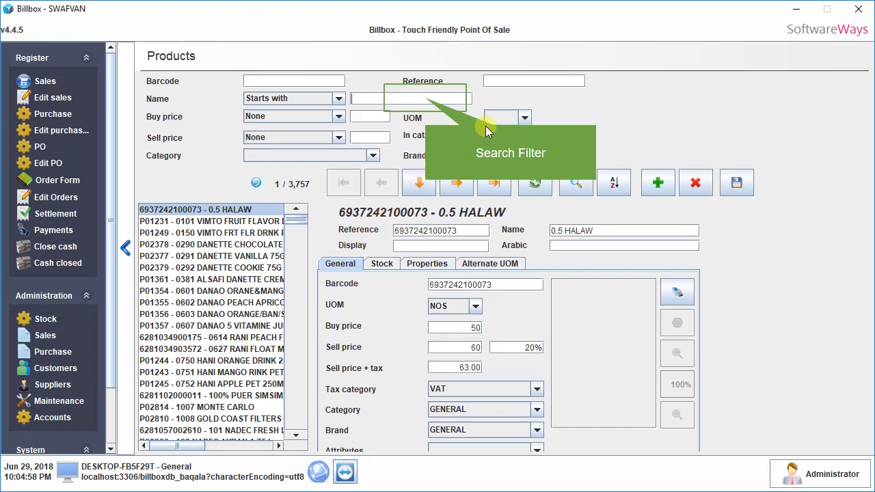
pyautogui.write('vimto')
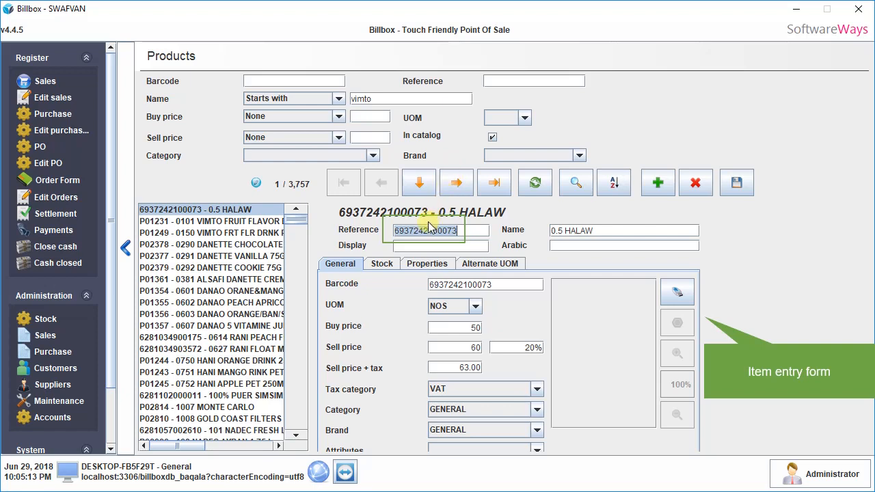
pyautogui.press('Tab')
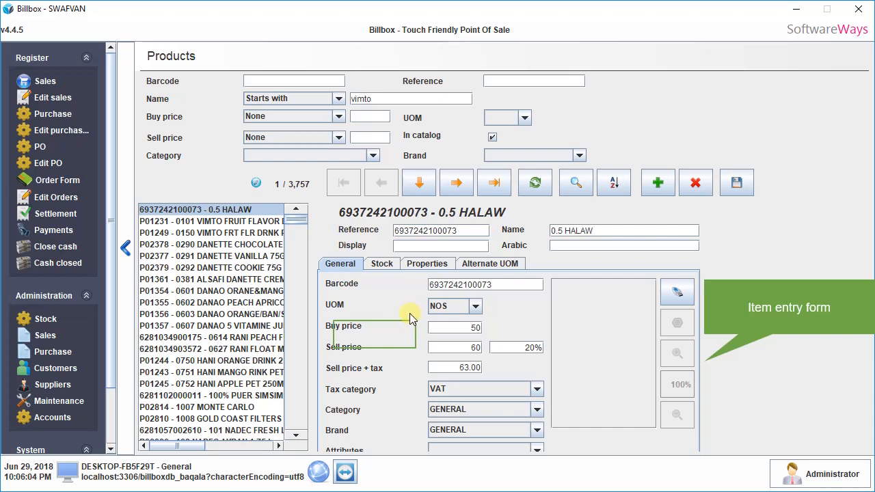
# - Set the sell price of the 0.5 HALAW product to 70 and open its properties
pyautogui.doubleClick(476, 328)
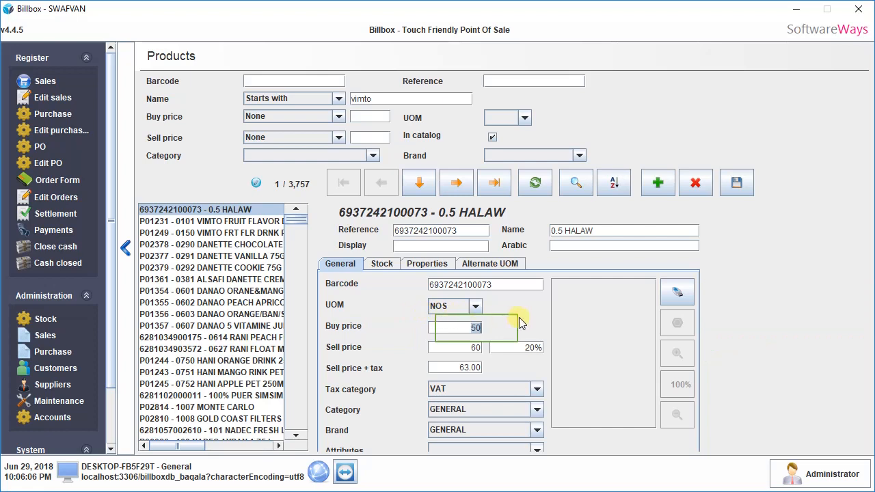
pyautogui.press('Tab')
pyautogui.write('7')
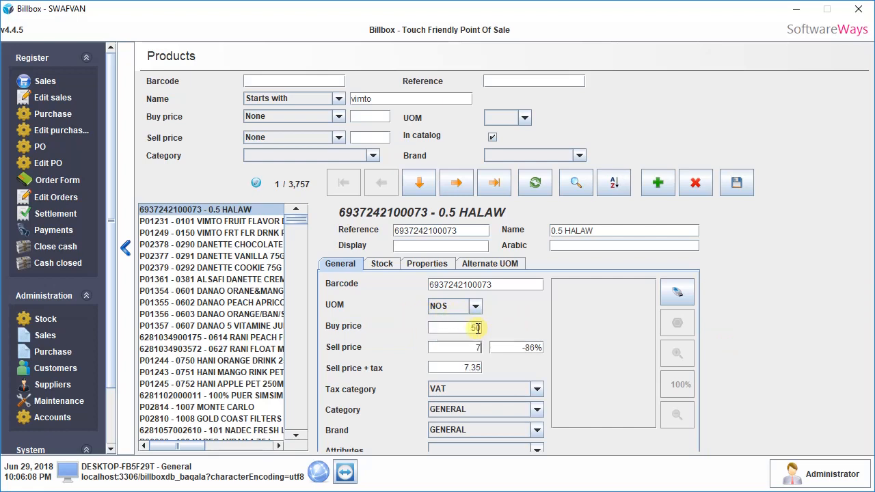
pyautogui.write('0')
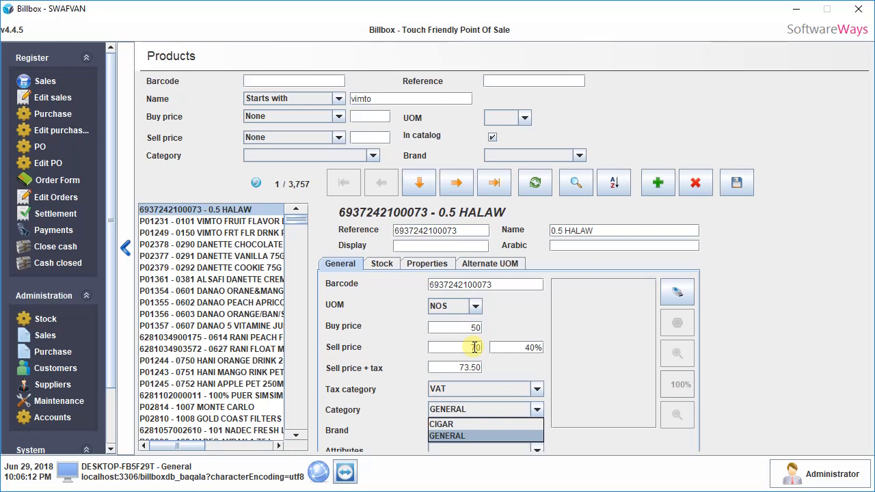
pyautogui.press('Escape')
pyautogui.click(426, 263)
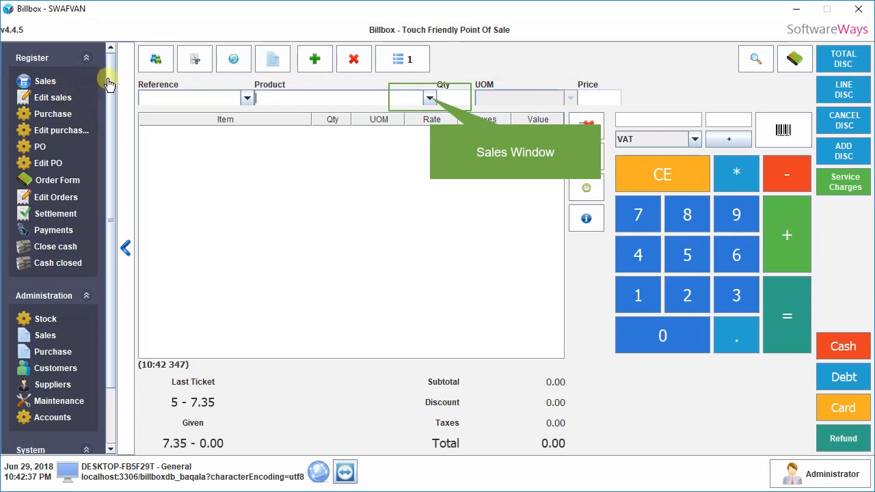
# - Add GOOD DAY CASHEW COOKIES BISCUIT 90 G, NADEC JUCE LL MANGO 250 ML and RITA MIX 150 ML to a new sale
pyautogui.click(430, 99)
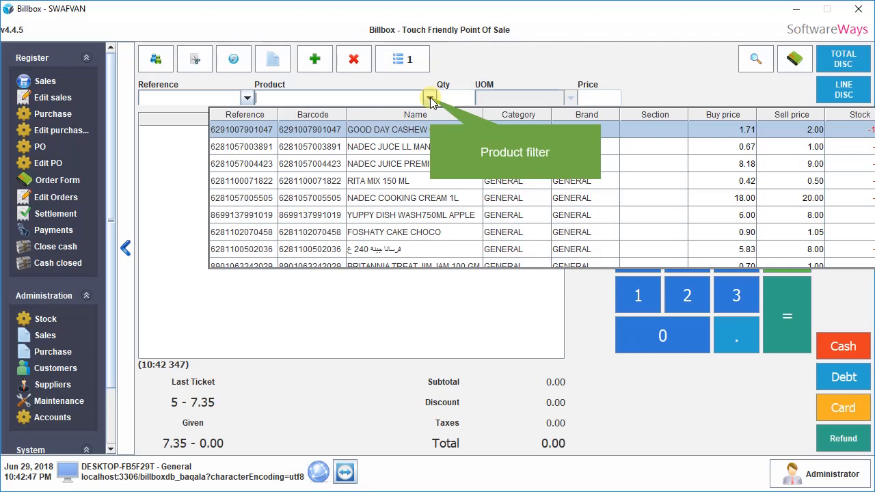
pyautogui.press('Return')
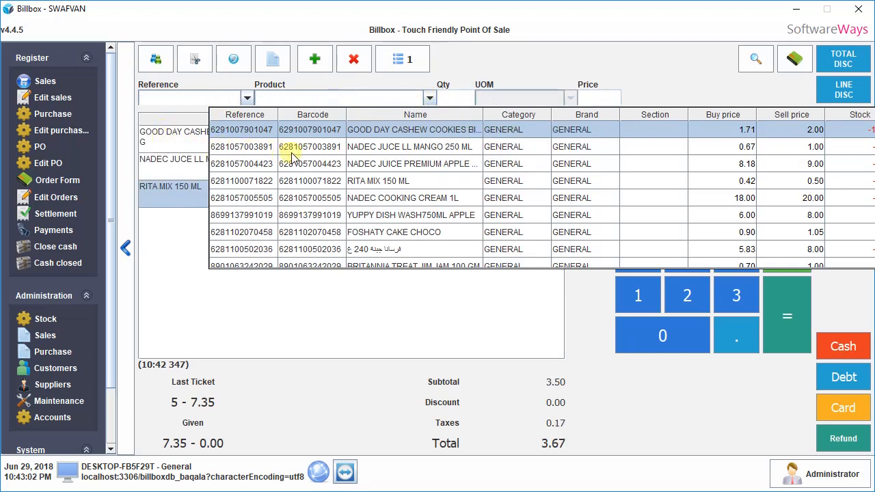
# - Pick YUPPY DISH WASH750ML APPLE from the product list and add it to the bill with quantity 1
pyautogui.press('Down')
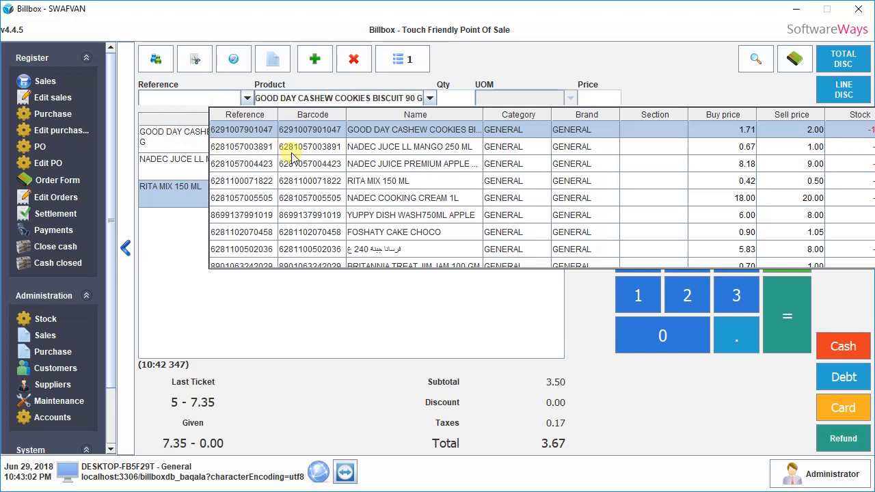
pyautogui.click(292, 152)
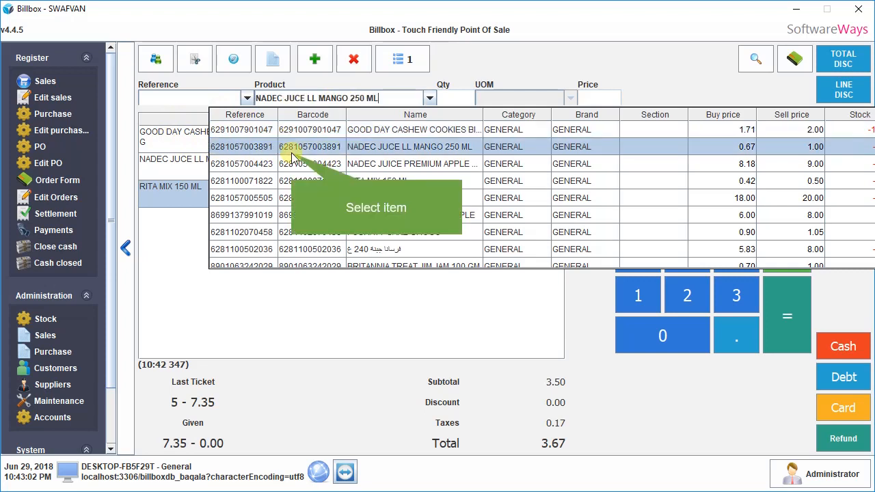
pyautogui.press('Down')
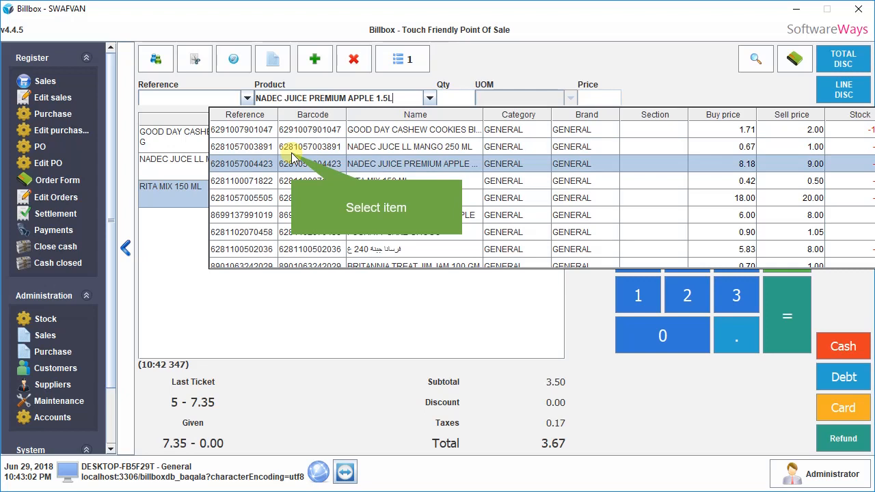
pyautogui.press('Down')
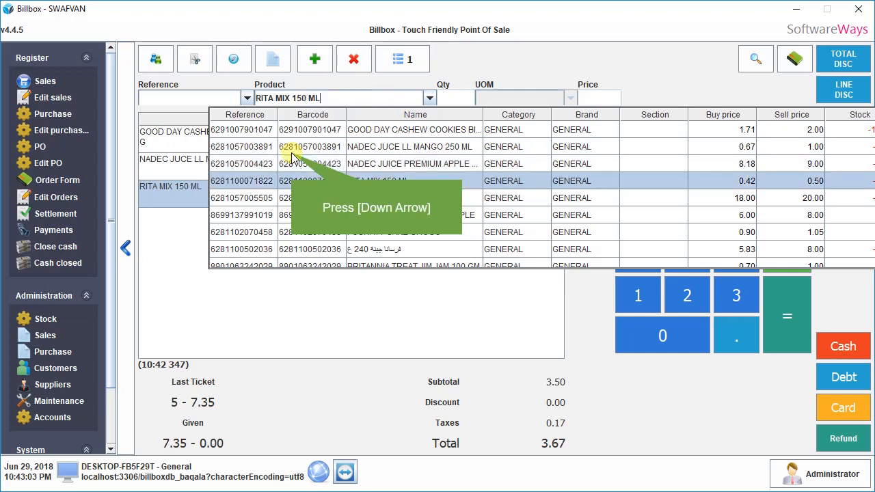
pyautogui.press('Down')
pyautogui.press('Down')
pyautogui.press('Return')
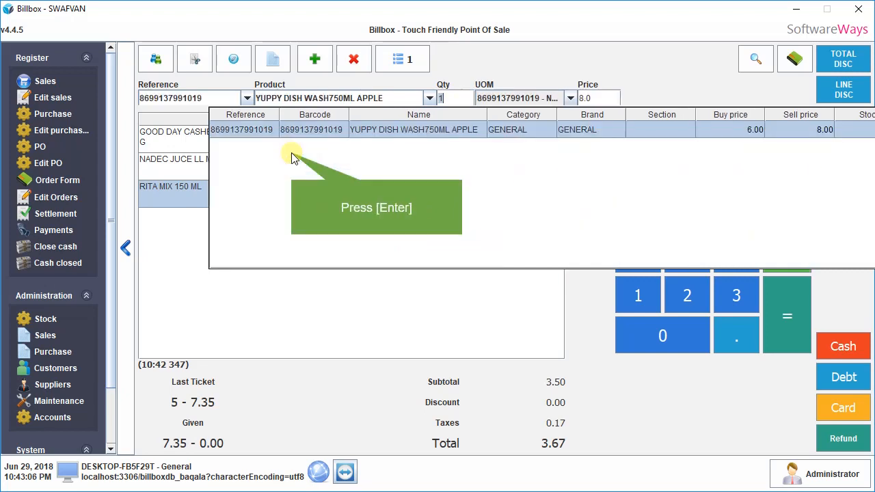
pyautogui.press('Return')
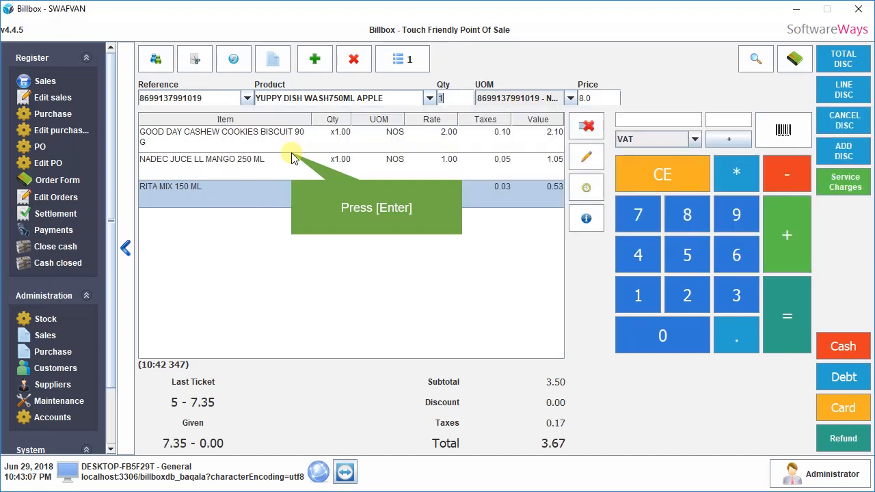
pyautogui.press('Return')
# - Search the products for "fosha" and add FOSHATY CAKE CHOCO to the bill with quantity 1
pyautogui.write('f')
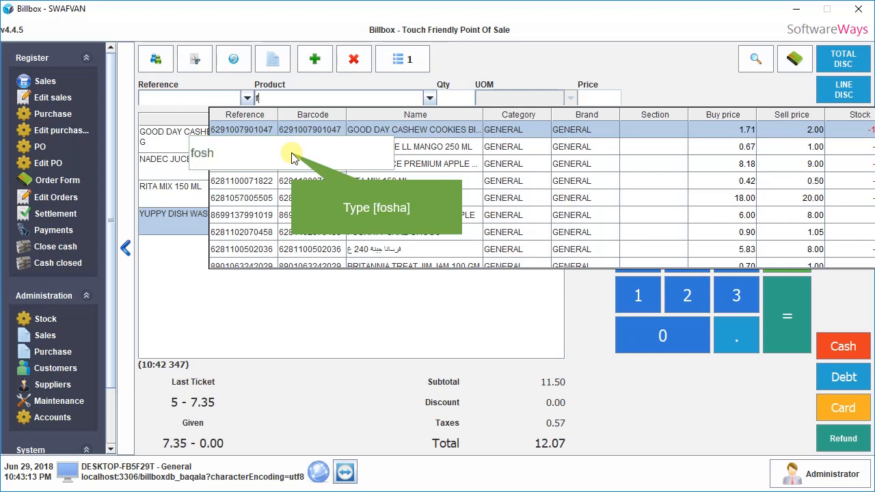
pyautogui.write('osha')
pyautogui.press('Down')
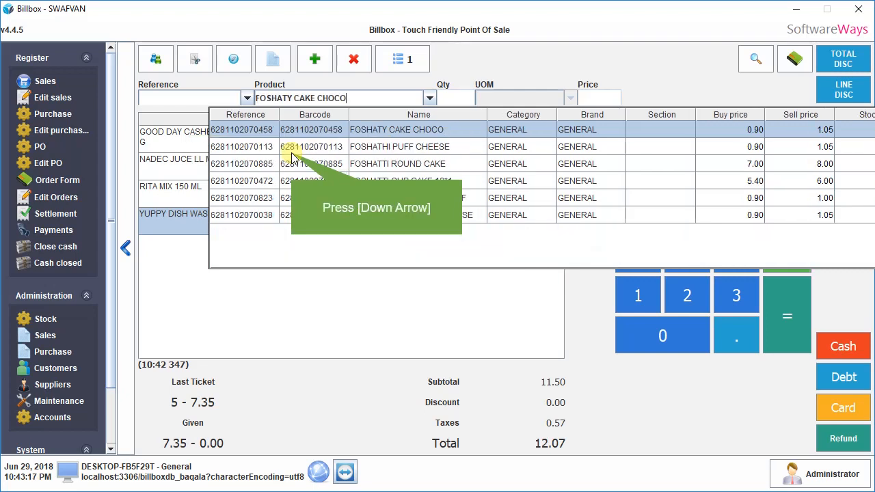
pyautogui.press('Down')
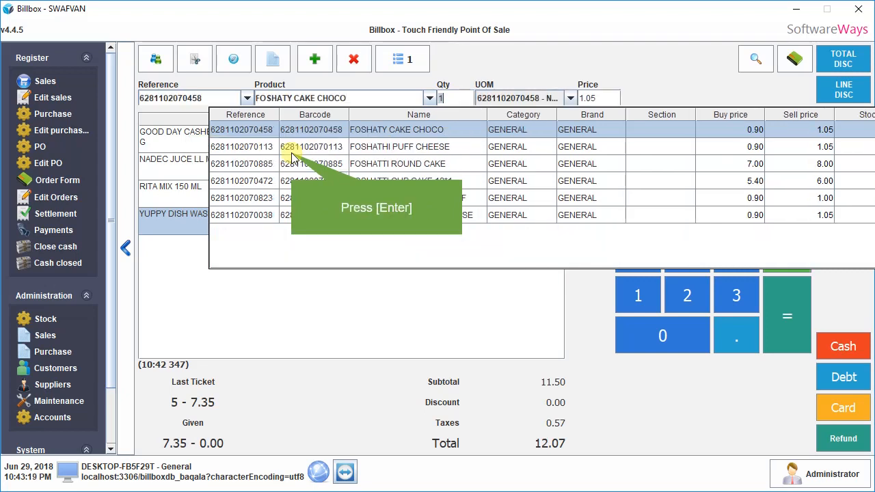
pyautogui.press('Return')
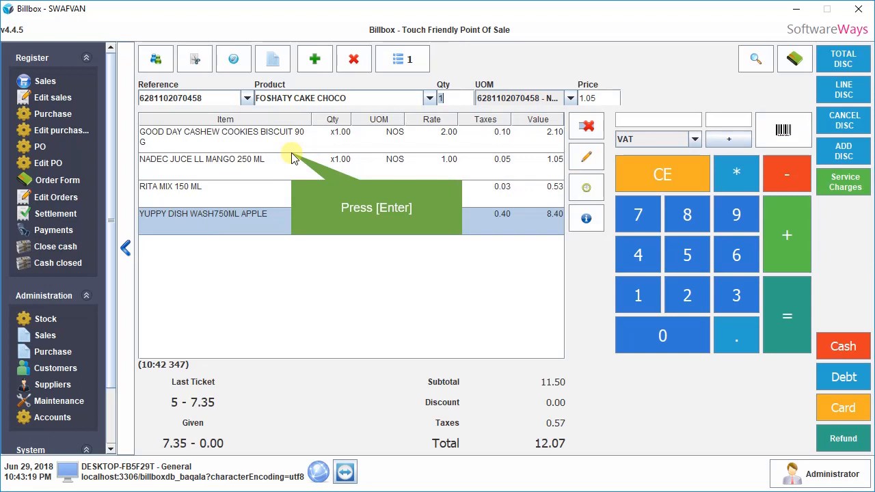
pyautogui.press('Return')
# - Select the NADEC JUCE LL MANGO 250 ML bill line and open the maintenance section
pyautogui.click(291, 157)
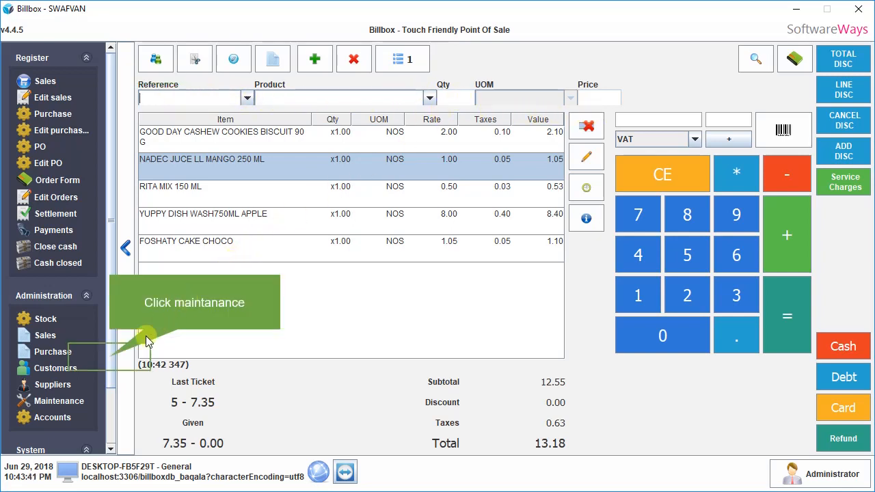
pyautogui.scroll(-2, 102, 389)
pyautogui.click(65, 421)
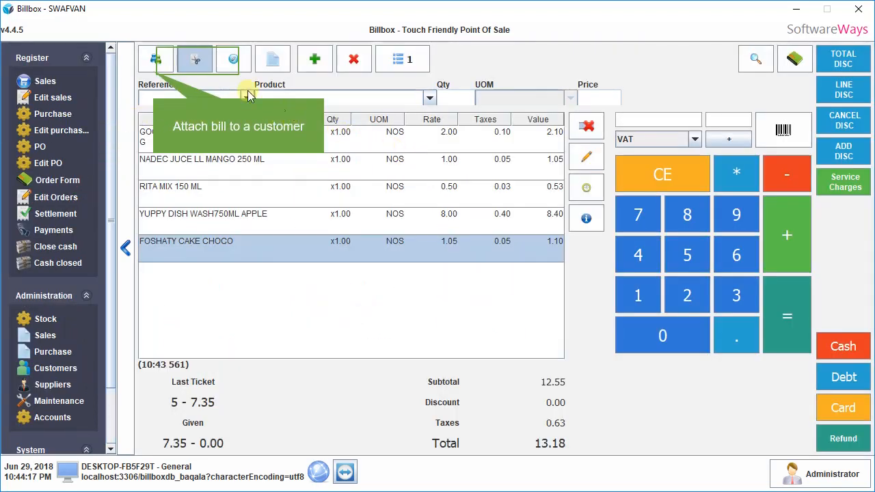
# - Try to split the bill by moving the cashew cookies and mango juice to a second receipt and choosing its customer
pyautogui.click(179, 67)
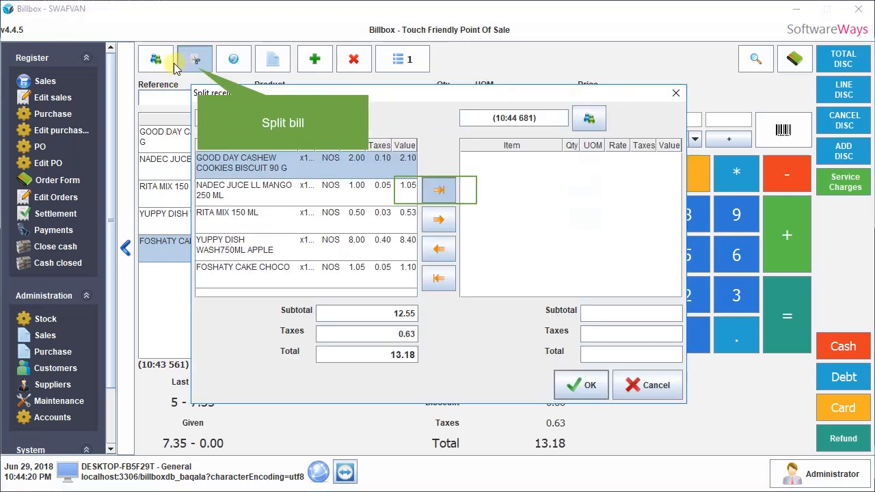
pyautogui.doubleClick(307, 162)
pyautogui.doubleClick(308, 164)
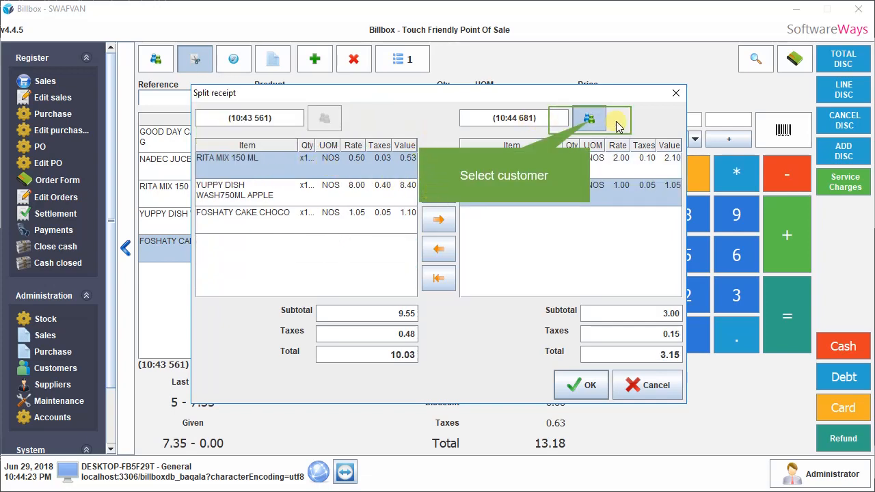
pyautogui.click(589, 121)
pyautogui.click(647, 46)
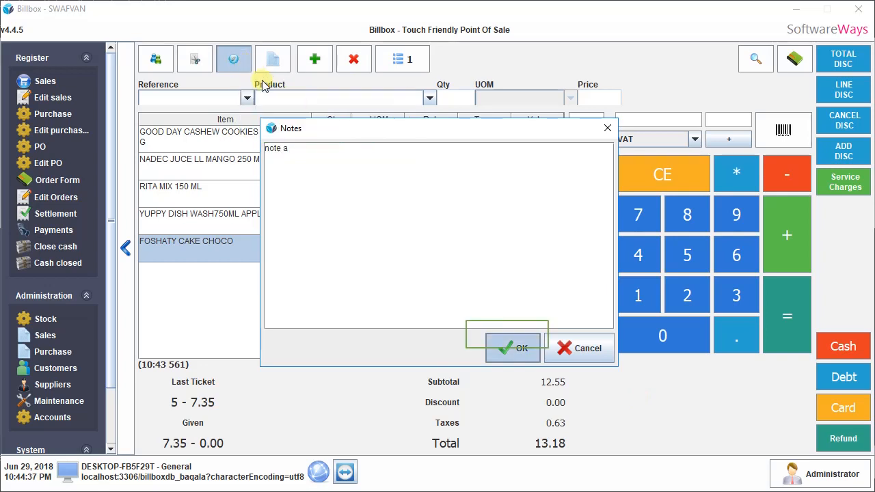
# - Add the note "note a" to the FOSHATY CAKE CHOCO line and check the list of held tickets
pyautogui.click(509, 348)
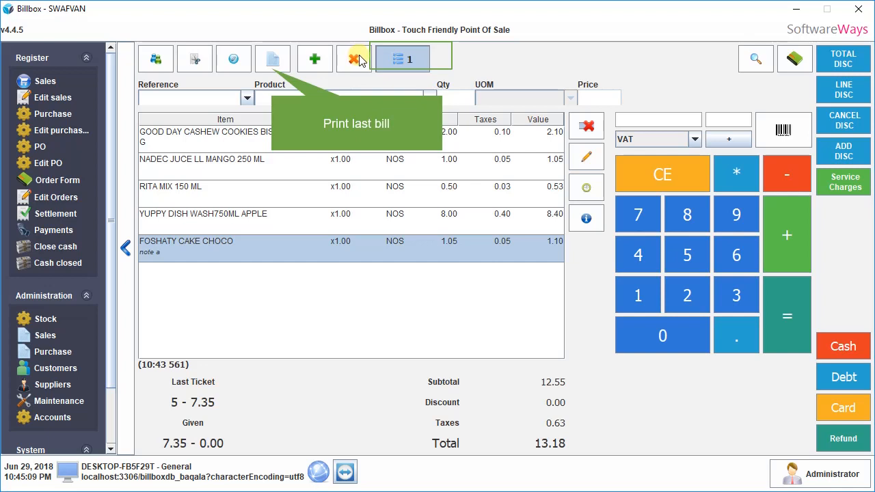
pyautogui.click(410, 60)
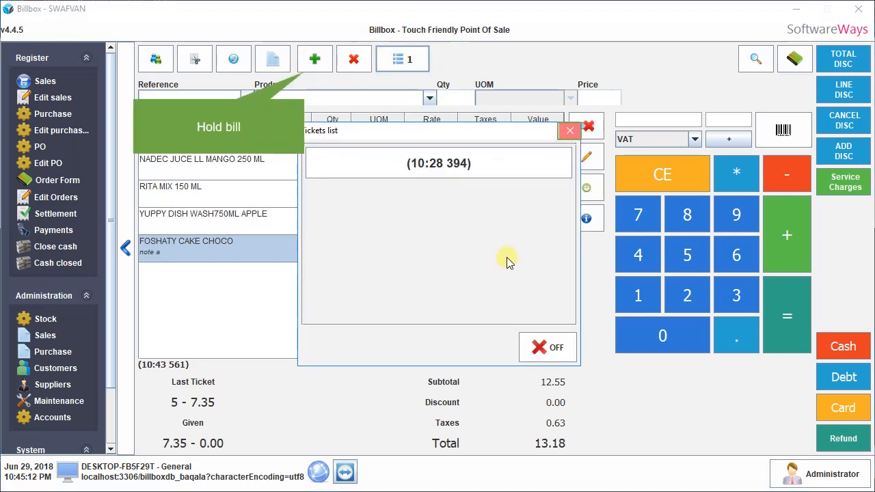
pyautogui.click(570, 130)
# - Put the current bill on hold under the customer's name
pyautogui.write('s')
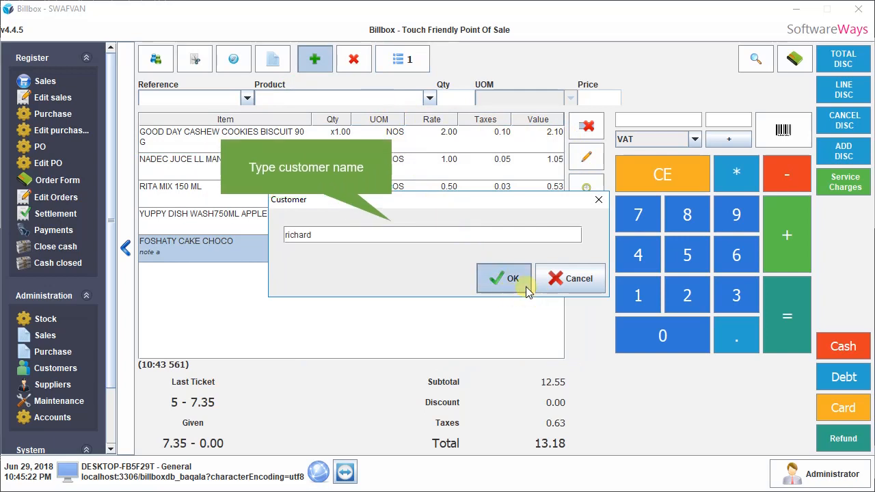
pyautogui.click(511, 280)
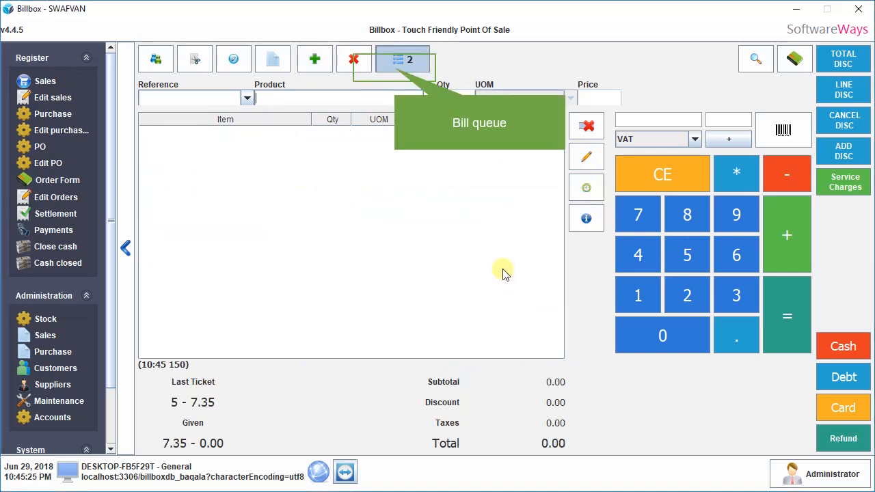
# - Restore the customer's held bill from the bill queue and raise the GOOD DAY CASHEW COOKIES BISCUIT 90 G quantity to 3
pyautogui.click(397, 68)
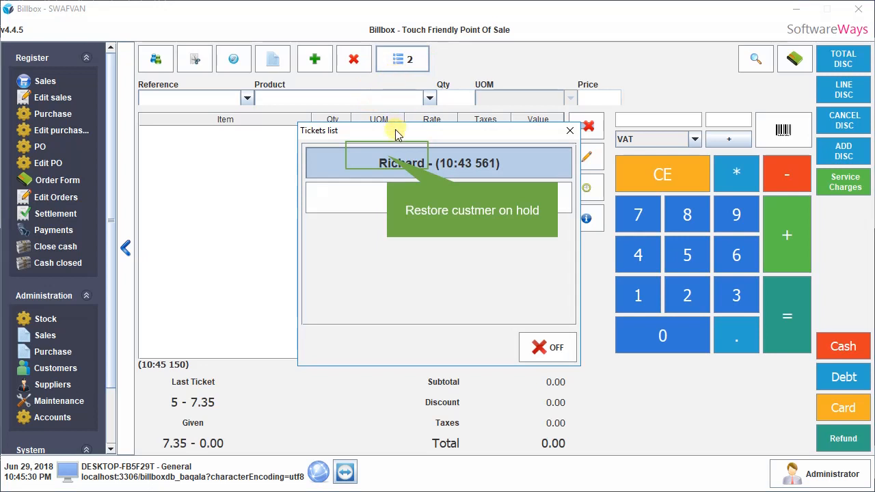
pyautogui.click(397, 136)
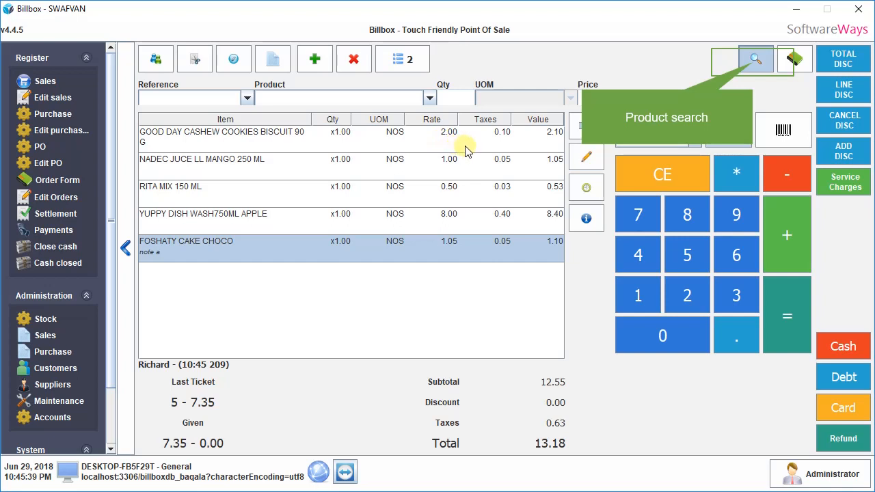
pyautogui.click(755, 65)
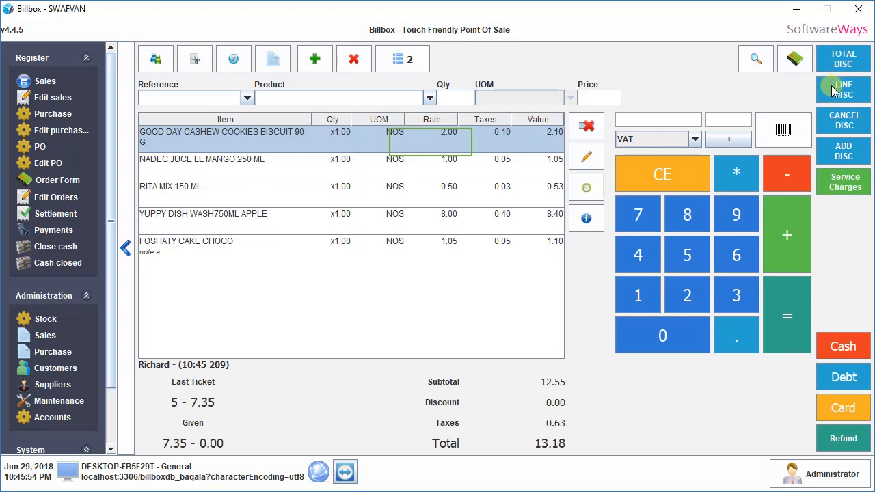
pyautogui.click(778, 247)
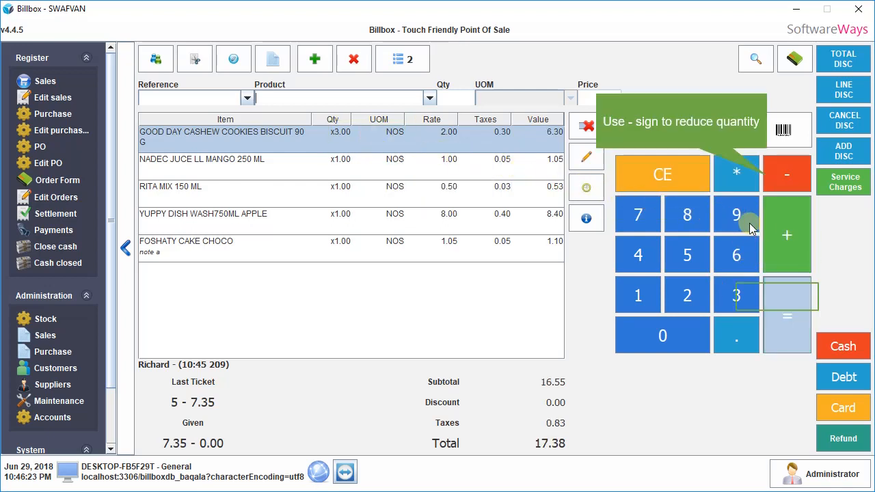
# - Try the invoice and receipt options in the payment window and settle the bill directly in cash
pyautogui.click(777, 296)
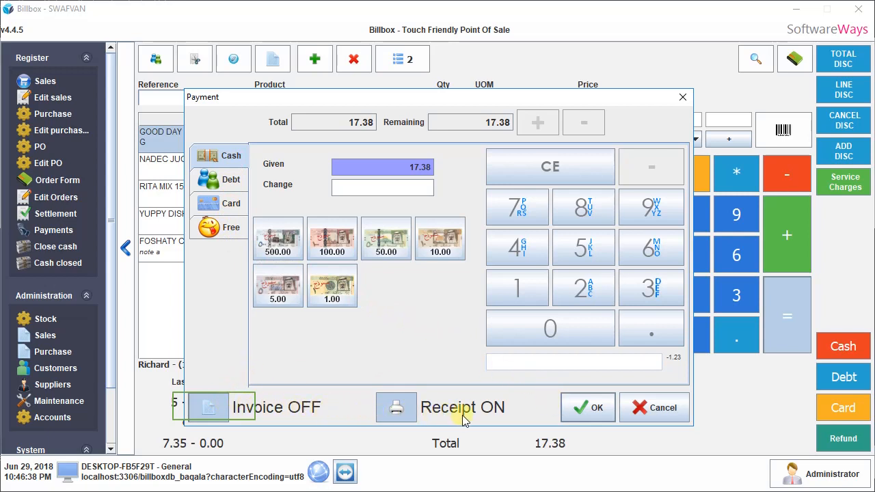
pyautogui.click(216, 408)
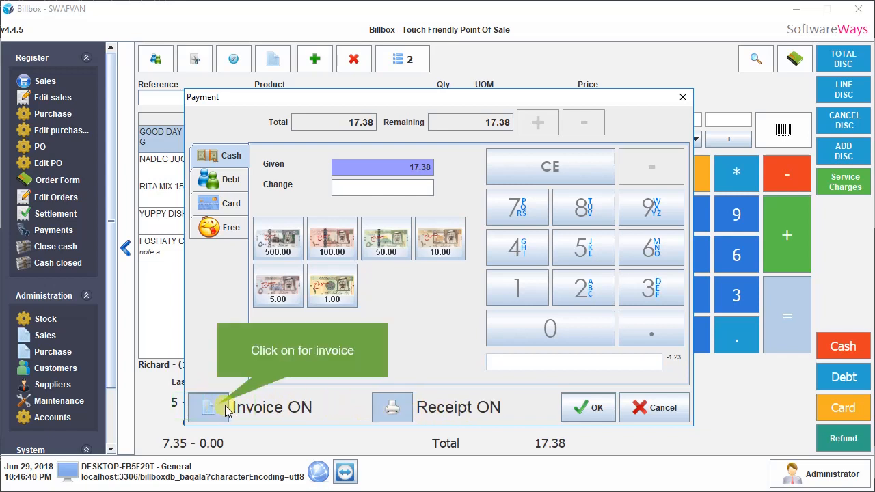
pyautogui.click(224, 408)
pyautogui.click(395, 408)
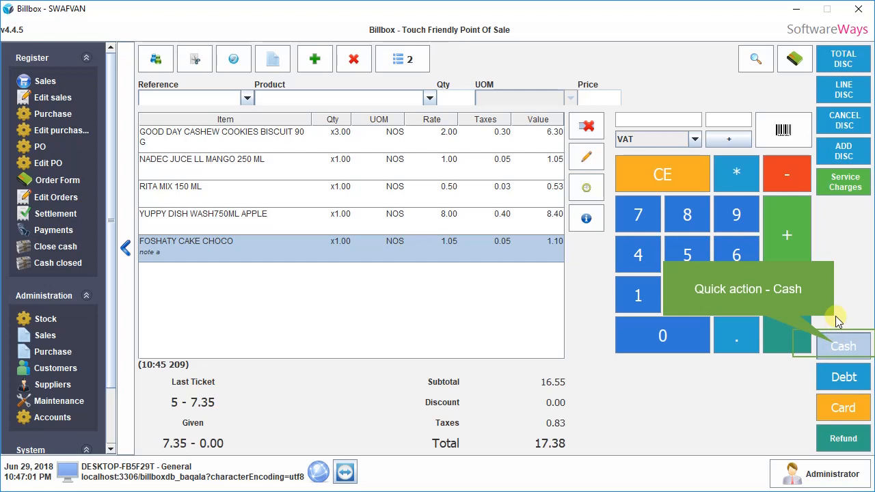
pyautogui.click(841, 342)
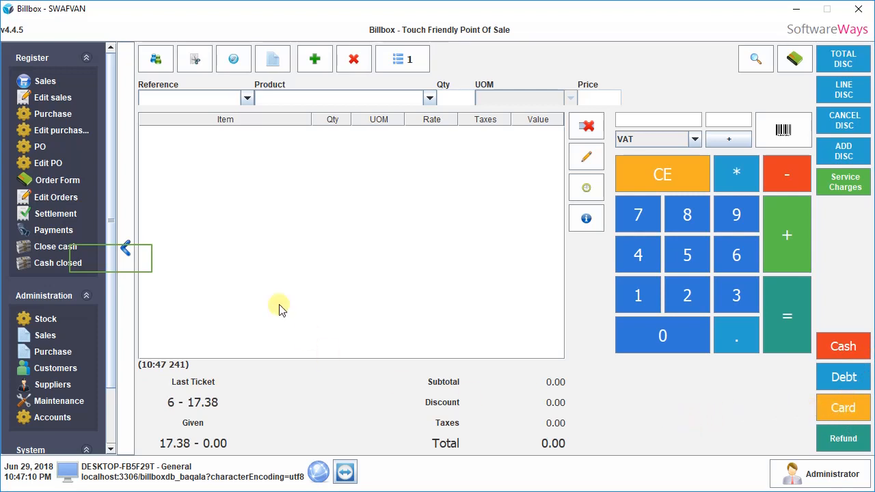
# - Open sales editing and load the 7.35 bill from Jun 29, 2018 10:36:51 PM
pyautogui.scroll(-2, 109, 258)
pyautogui.scroll(2, 109, 257)
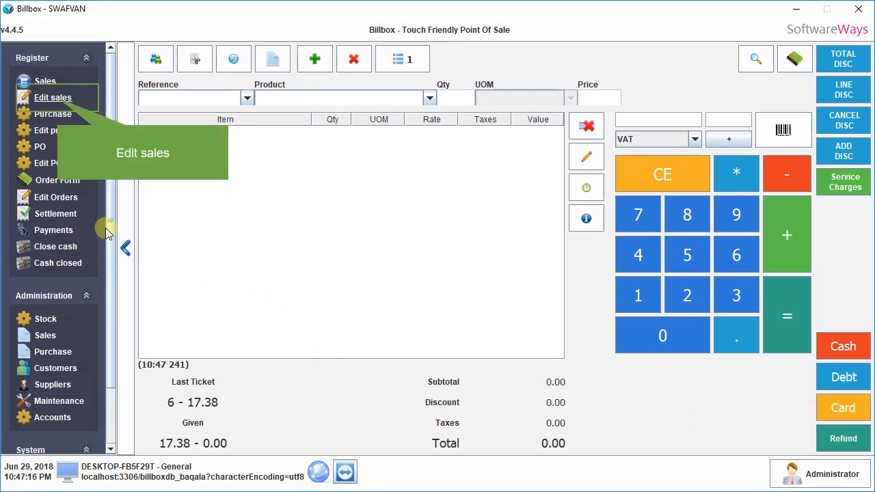
pyautogui.click(61, 100)
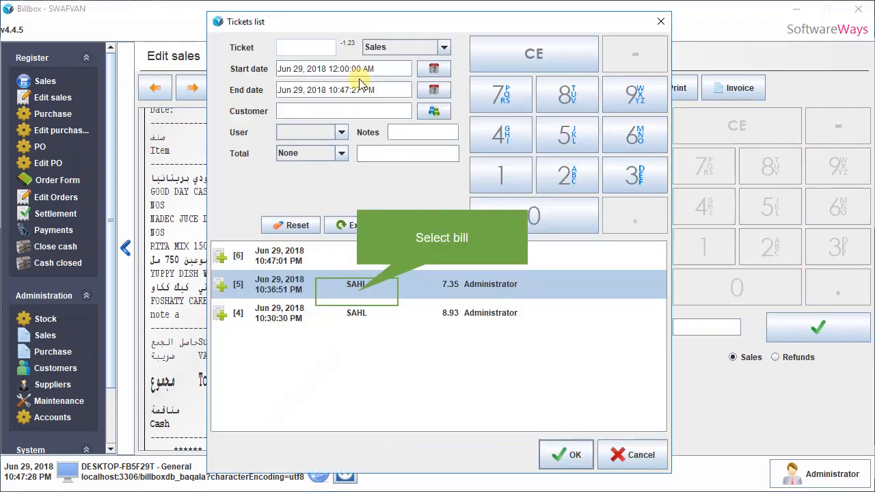
pyautogui.click(362, 87)
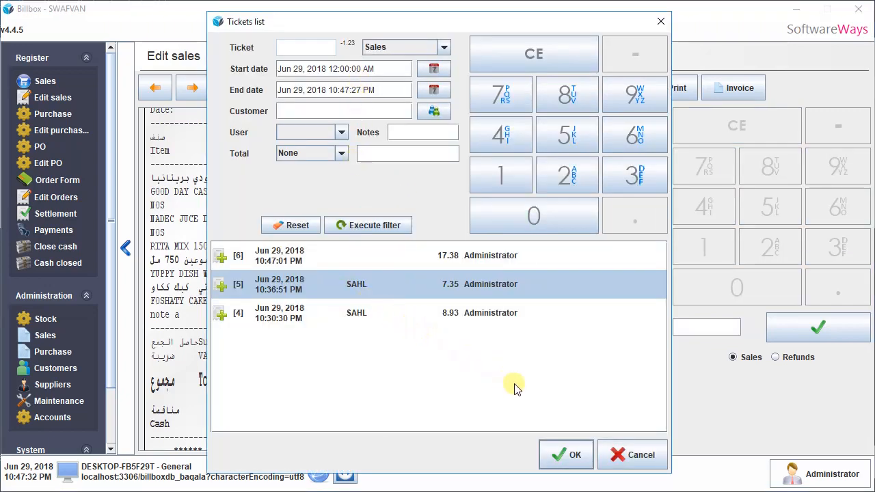
pyautogui.click(552, 454)
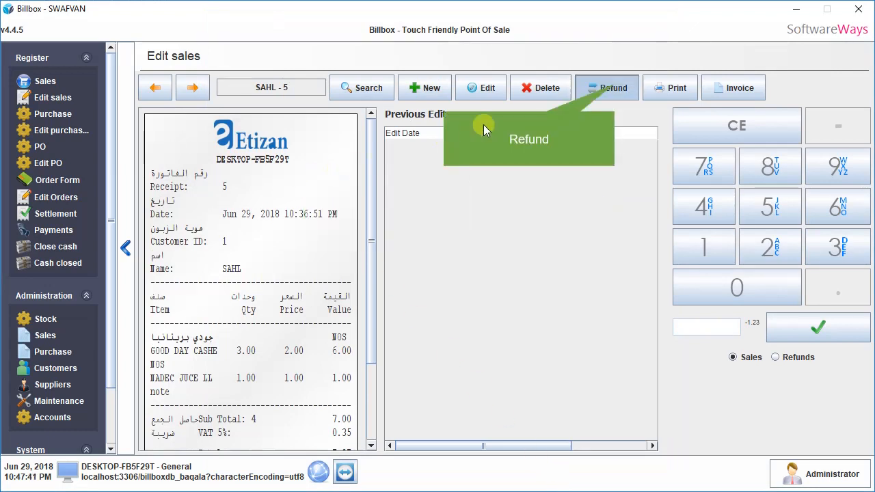
# - Open the refund options for the loaded bill, cancel the refund and look through the bill's cash invoice
pyautogui.click(608, 90)
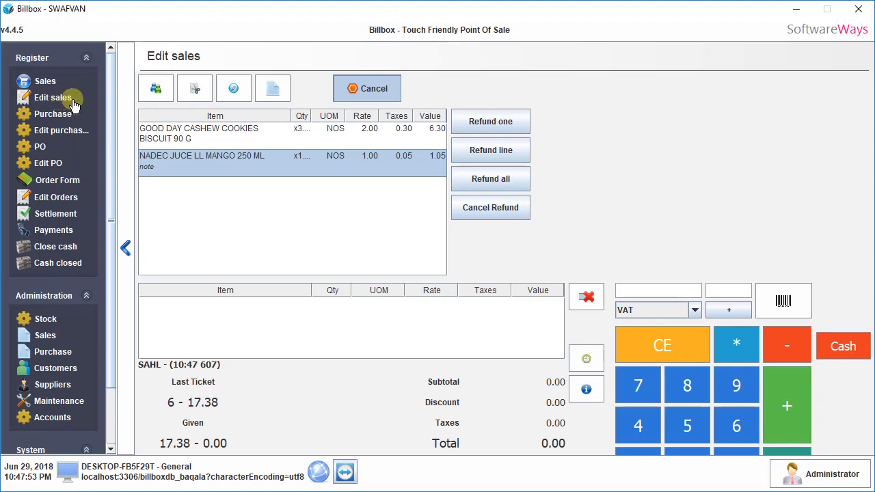
pyautogui.click(350, 92)
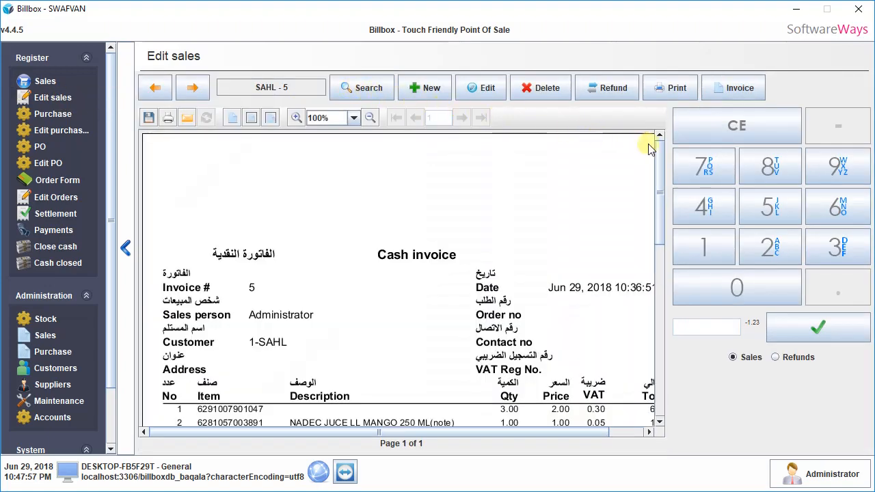
pyautogui.scroll(-10, 649, 213)
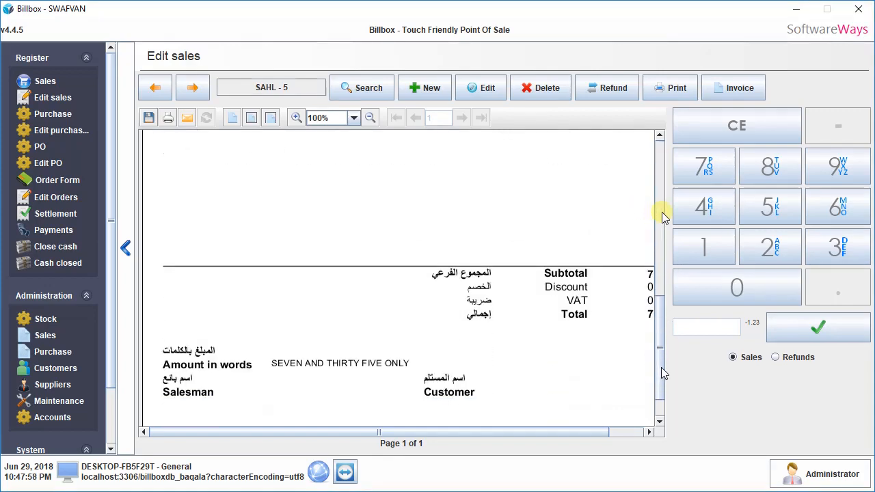
pyautogui.scroll(3, 660, 216)
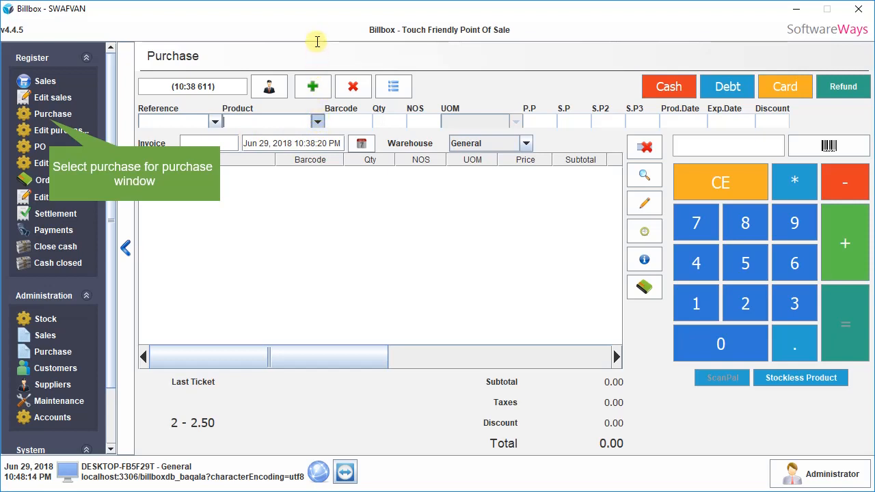
# - Add three GOOD DAY CASHEW COOKIES BISCUIT 90 G lines to a purchase and settle it in cash
pyautogui.click(317, 122)
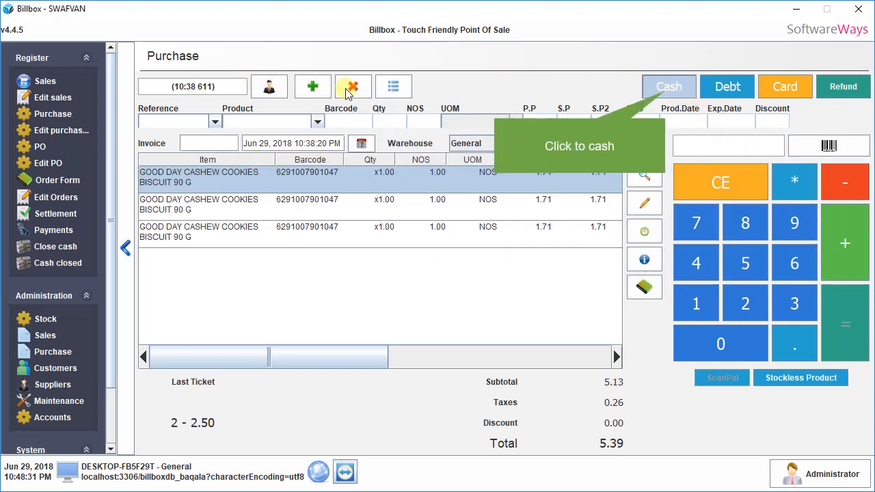
pyautogui.click(695, 77)
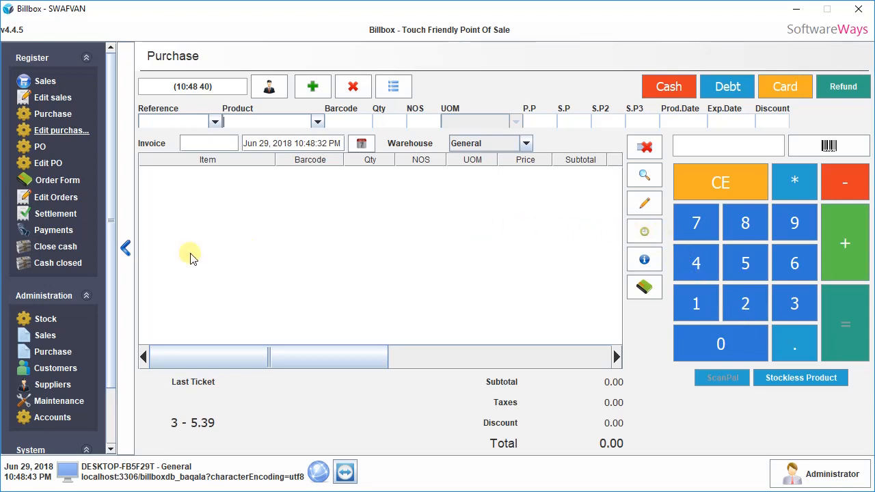
# - Look at the purchase editing and purchase order pages and open the order form
pyautogui.click(49, 133)
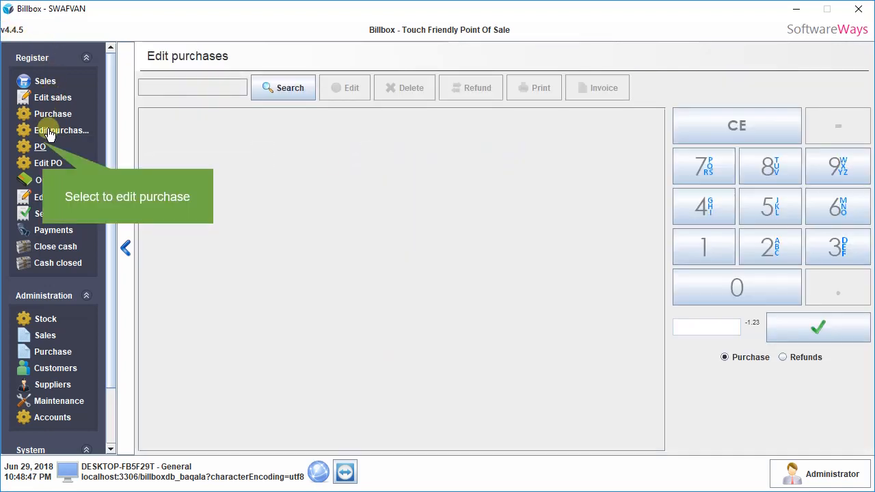
pyautogui.click(41, 146)
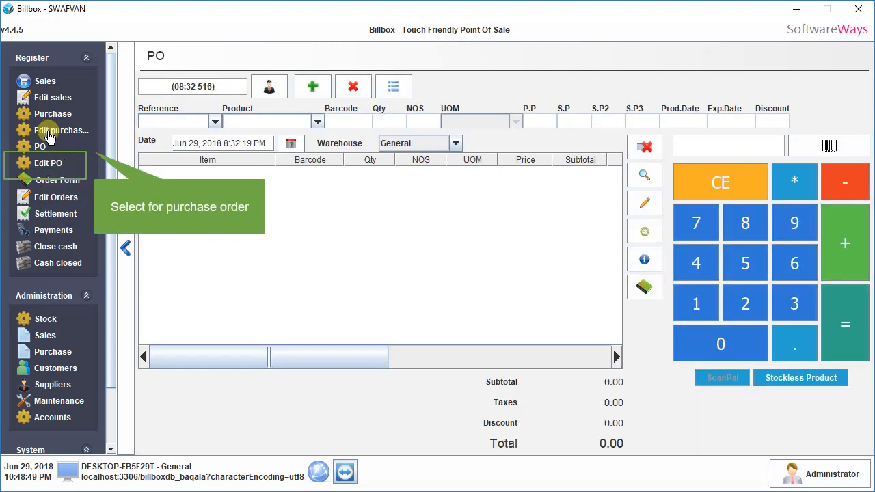
pyautogui.click(55, 179)
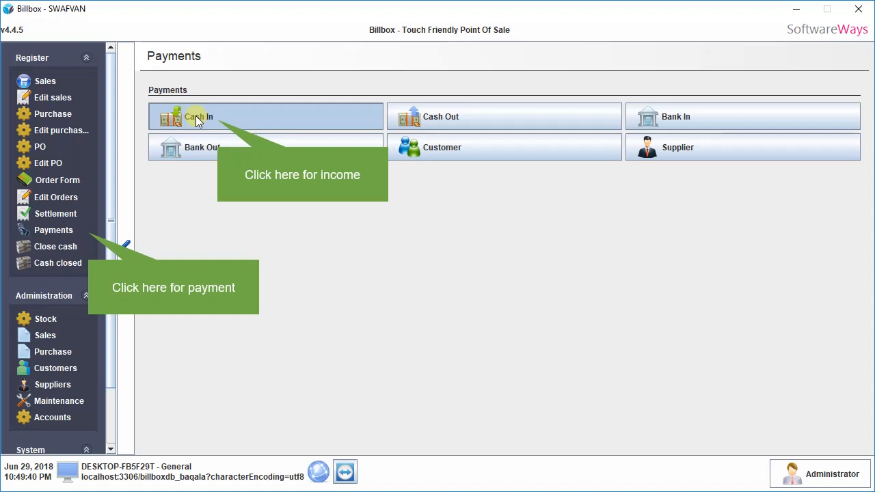
# - Open the cash-in page and enter a cash-out total of 50 for the FUEL ACCOUNT head
pyautogui.click(196, 115)
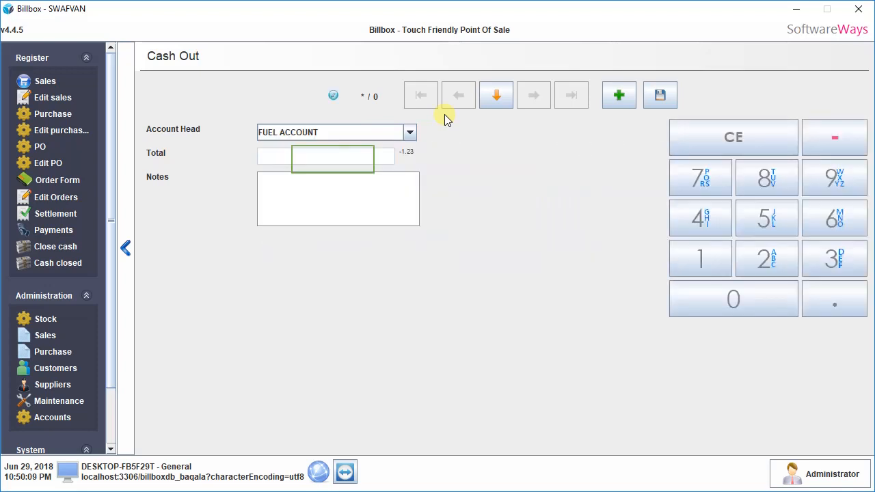
pyautogui.write('5')
pyautogui.write('0')
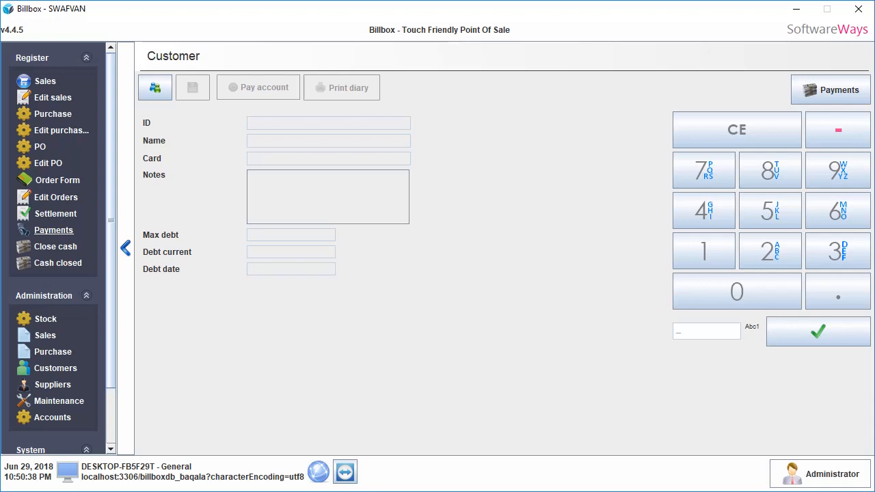
# - Open the payments section and examine the transaction summary for closing the cash
pyautogui.click(53, 230)
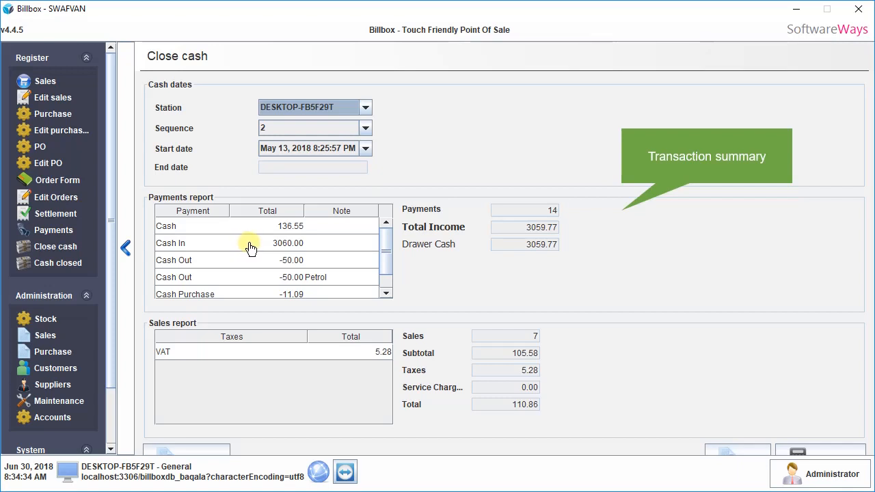
pyautogui.scroll(-1, 389, 257)
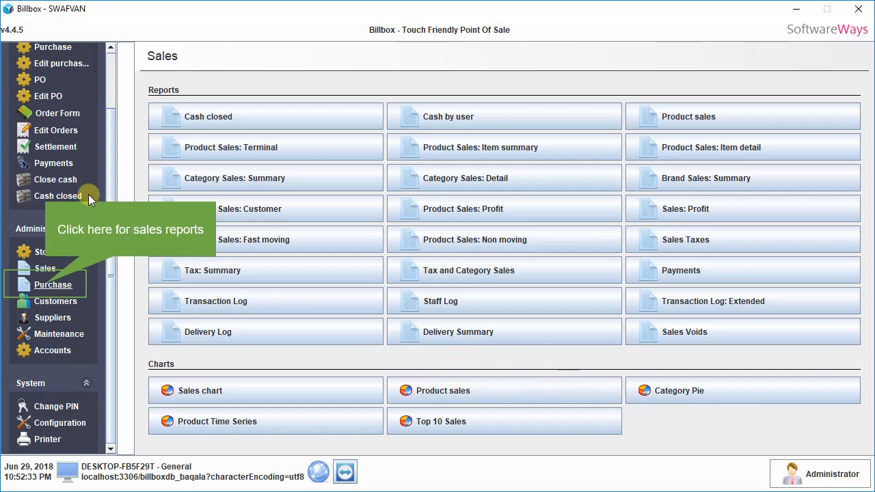
# - Open the purchase reports section and the customer and supplier management records
pyautogui.click(47, 291)
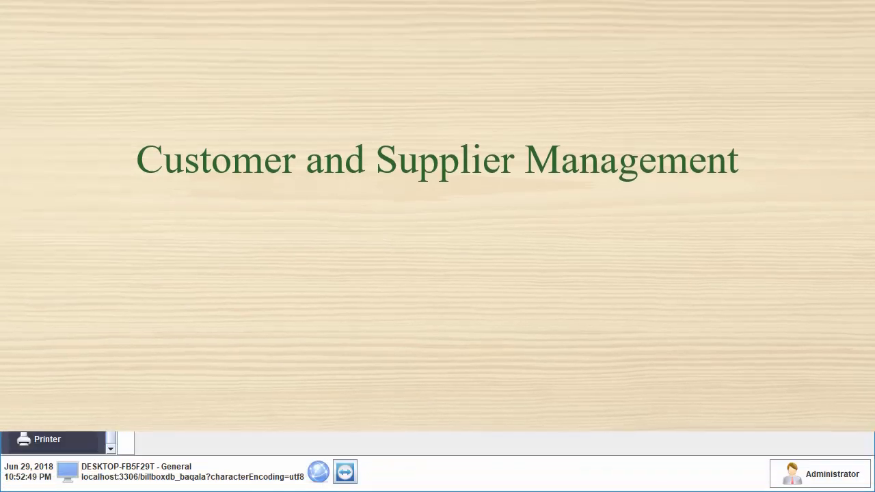
pyautogui.click(231, 114)
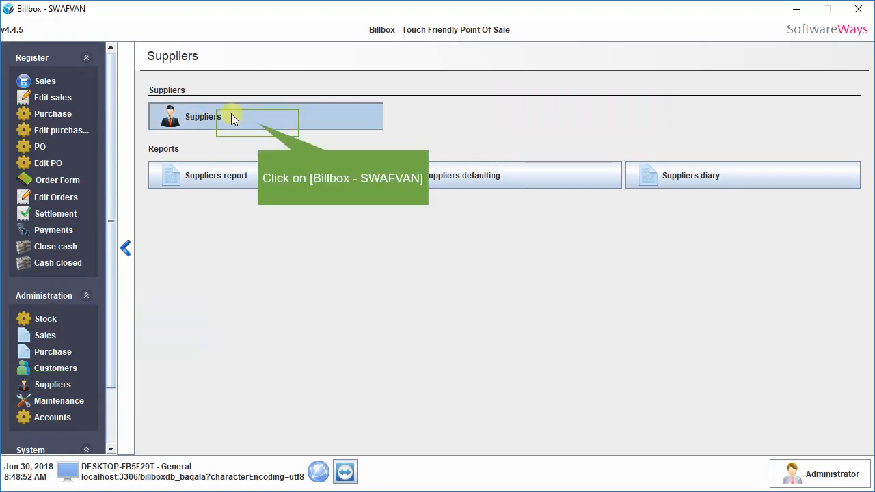
pyautogui.click(231, 115)
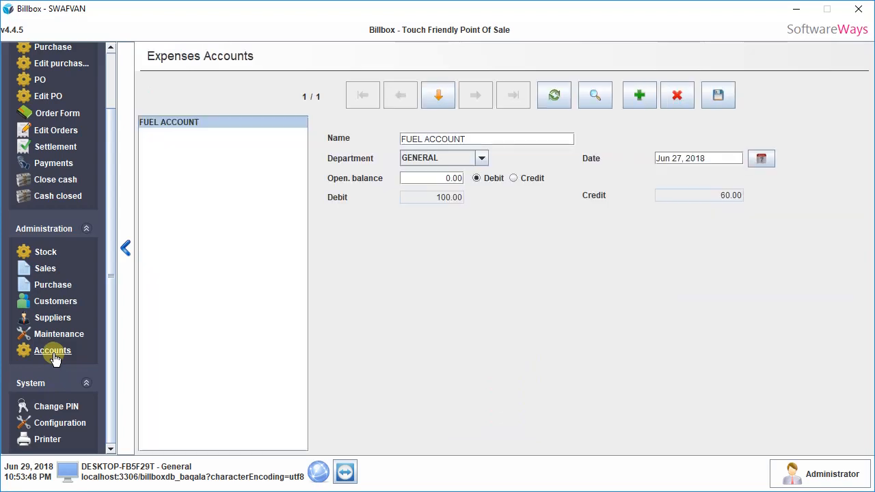
# - Open the accounts section, the database backup configuration and the PIN change page
pyautogui.click(54, 355)
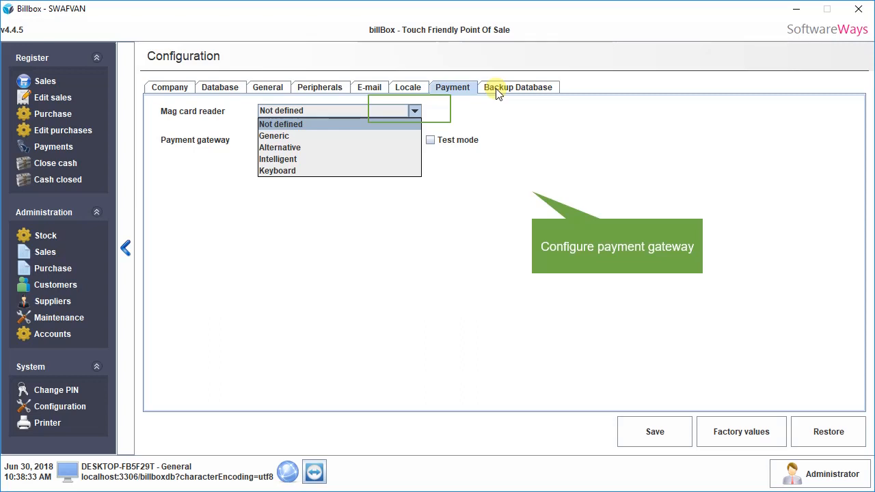
pyautogui.click(495, 91)
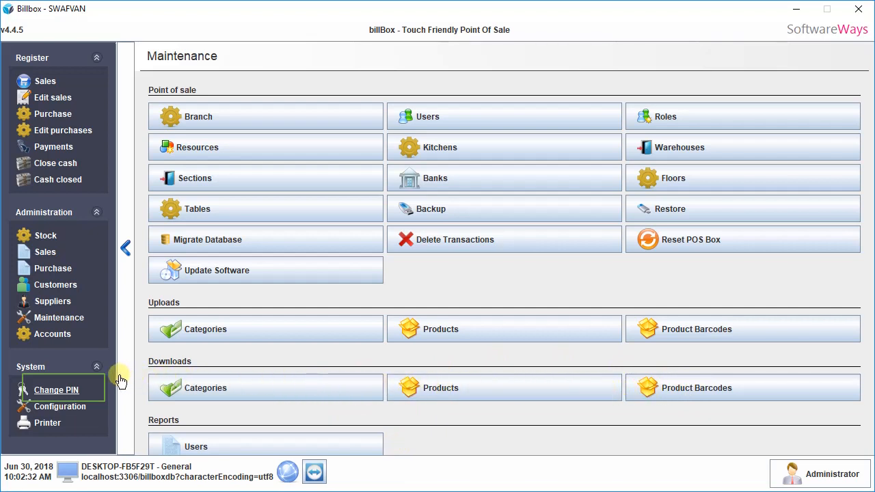
pyautogui.click(65, 395)
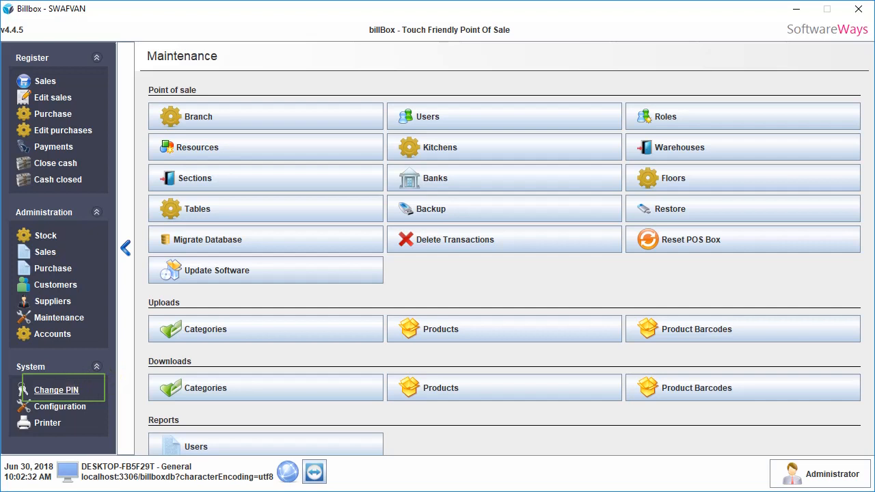